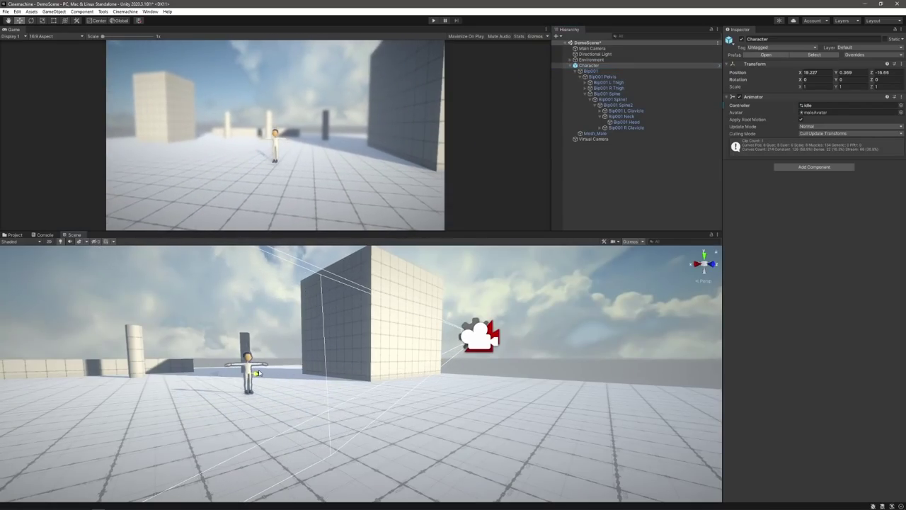
Move the Character along the Z axis through the virtual camera's view
{"action": "left_click_drag", "start_coordinate": [329, 380], "coordinate": [211, 390]}
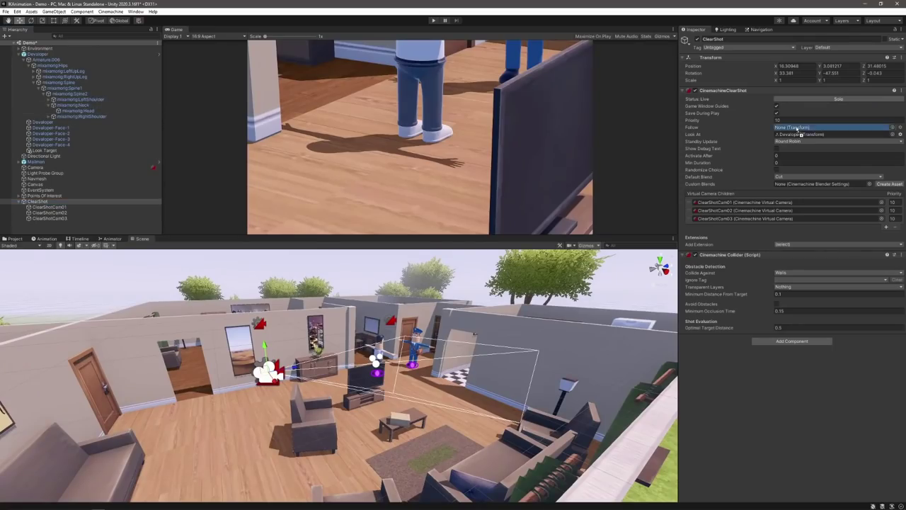
Play the apartment demo scene and inspect the ClearShotCam02 child camera of the ClearShot rig
{"action": "key", "text": "ctrl+p"}
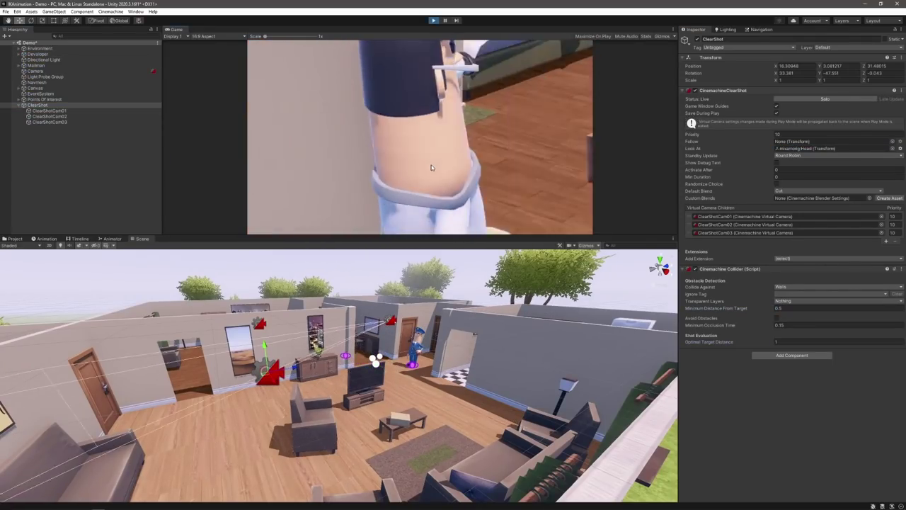
{"action": "left_click", "coordinate": [49, 116]}
{"action": "left_click", "coordinate": [84, 169]}
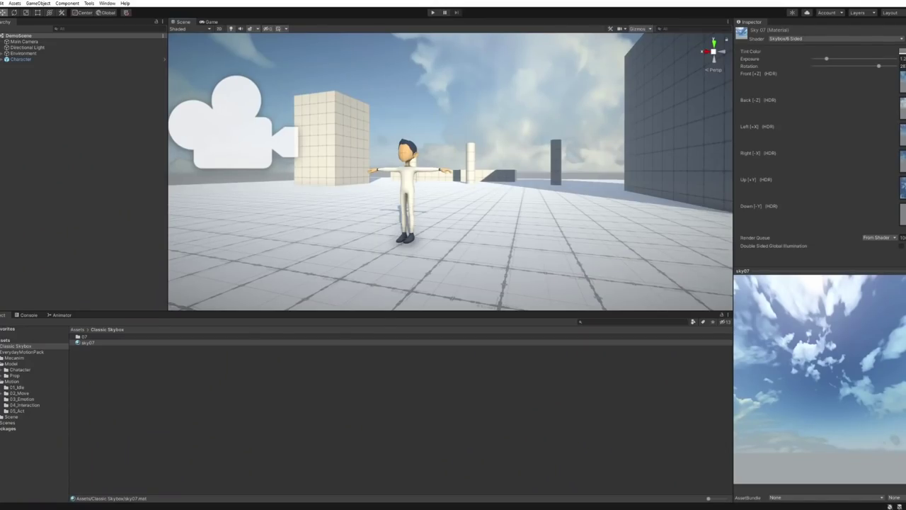
Install the Cinemachine package, version 2.6.9, from the Unity Registry with the Package Manager
{"action": "left_click", "coordinate": [108, 3]}
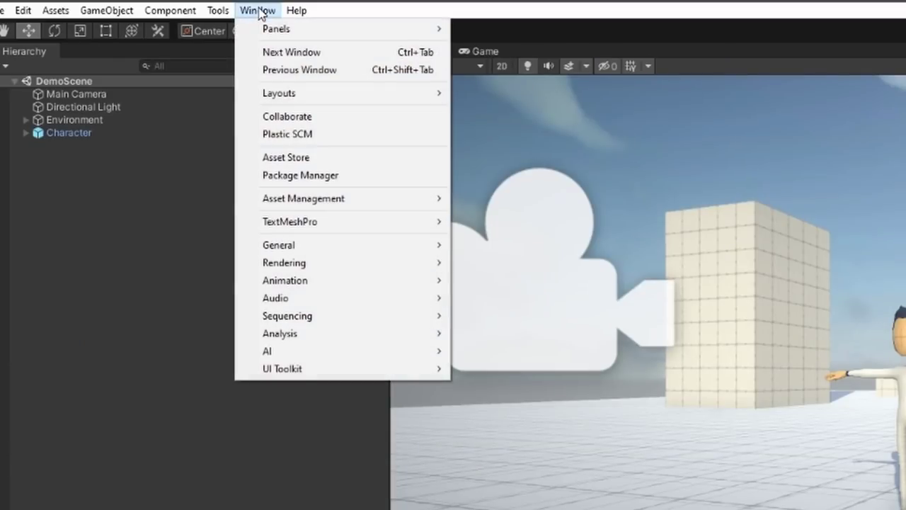
{"action": "left_click", "coordinate": [300, 175]}
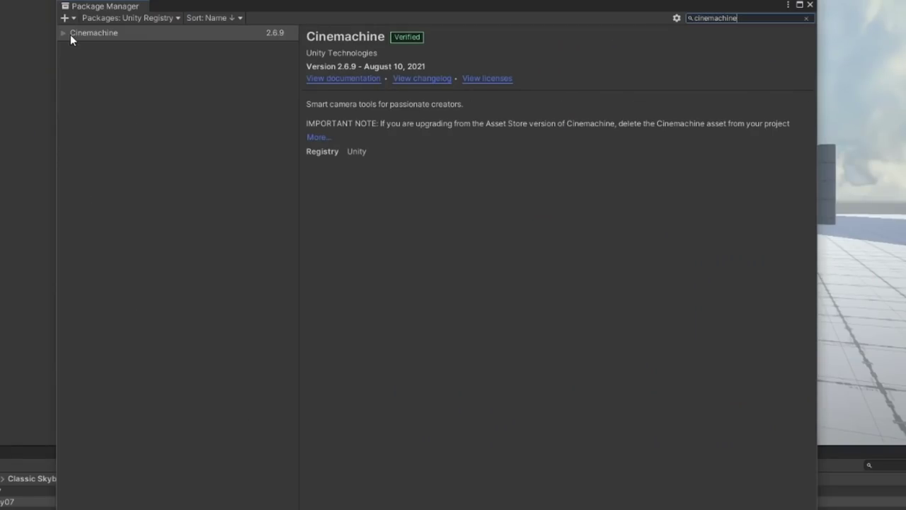
{"action": "left_click", "coordinate": [64, 32]}
{"action": "left_click", "coordinate": [786, 509]}
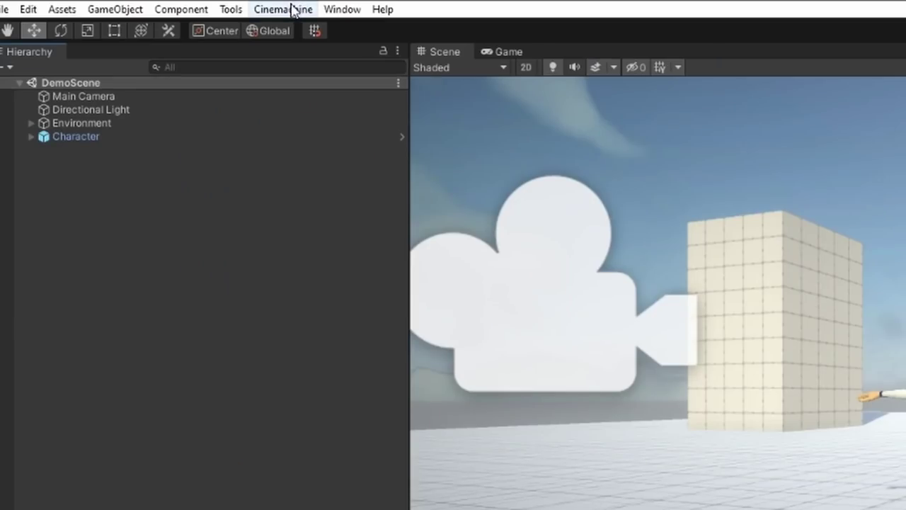
Create a Cinemachine virtual camera in DemoScene and select CM vcam1
{"action": "left_click", "coordinate": [130, 12]}
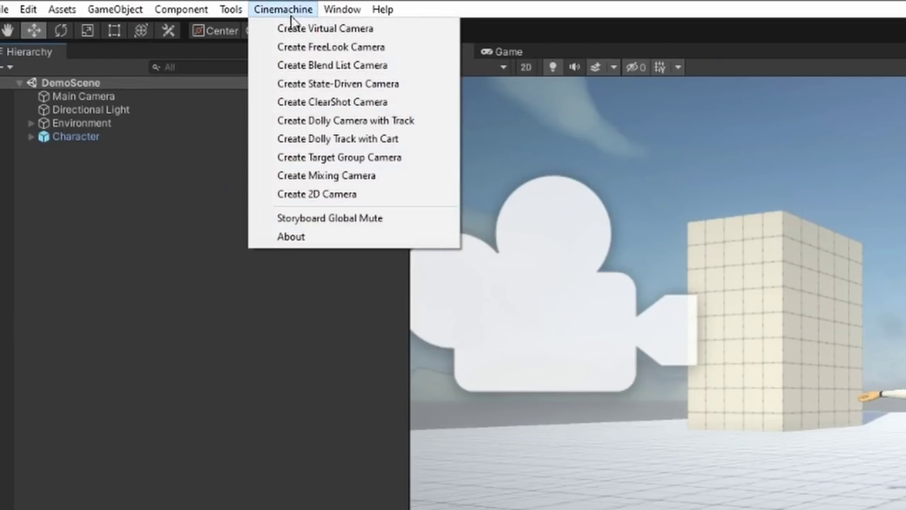
{"action": "left_click", "coordinate": [397, 30]}
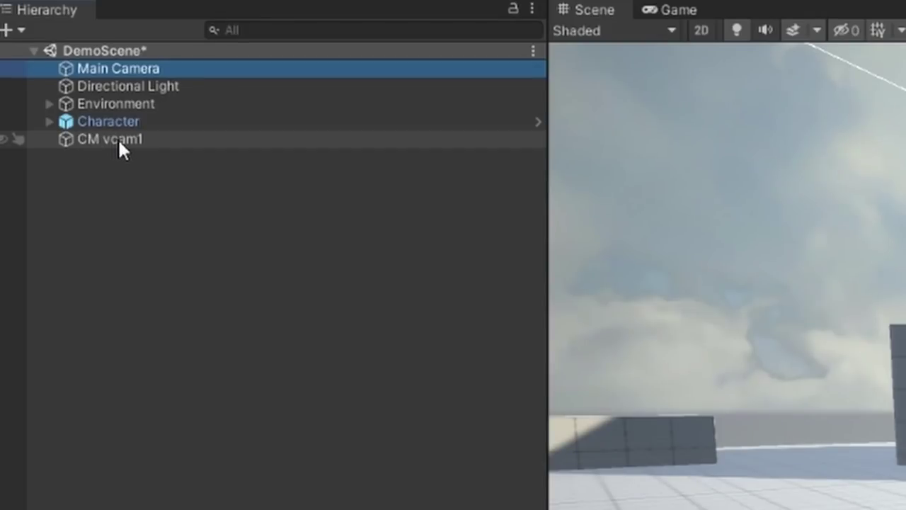
{"action": "left_click", "coordinate": [40, 71]}
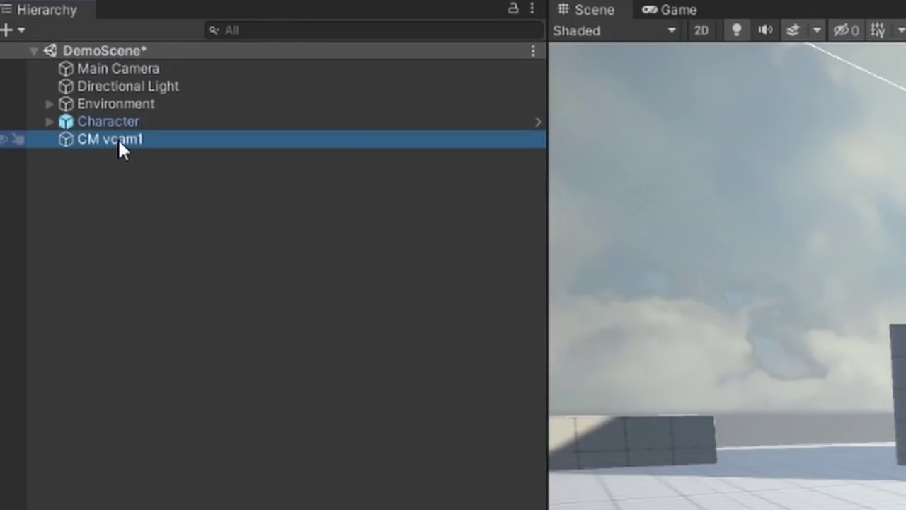
{"action": "double_click", "coordinate": [117, 138]}
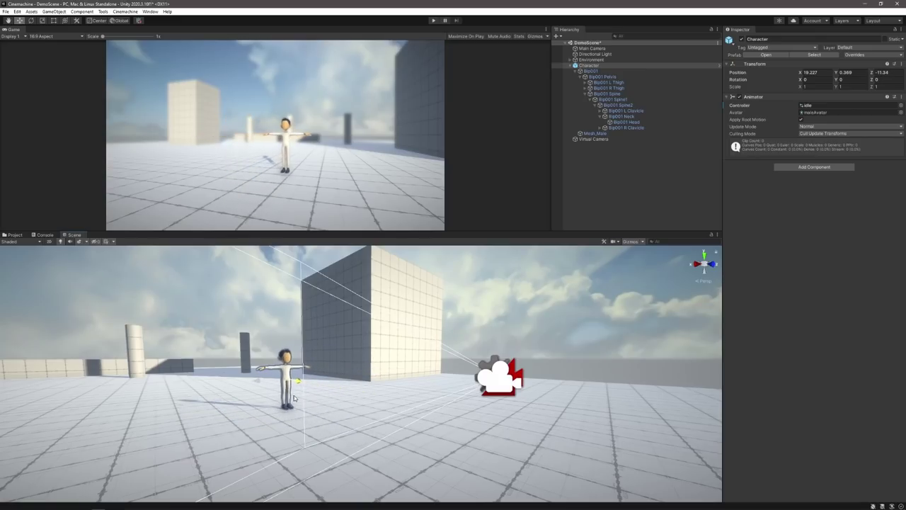
Reposition the virtual camera in the scene and assign the character's Bip001 Head as its Look At target
{"action": "left_click", "coordinate": [465, 395]}
{"action": "left_click_drag", "start_coordinate": [465, 395], "coordinate": [499, 388]}
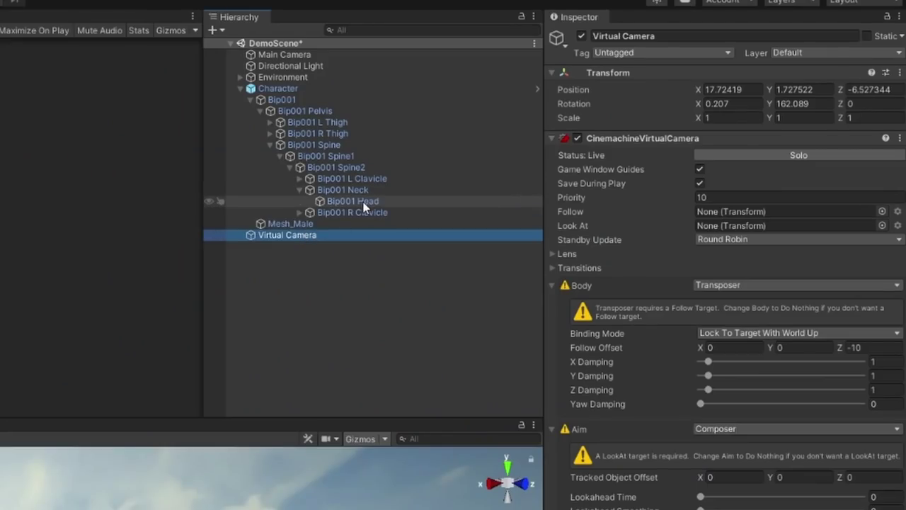
{"action": "left_click_drag", "start_coordinate": [626, 122], "coordinate": [746, 143]}
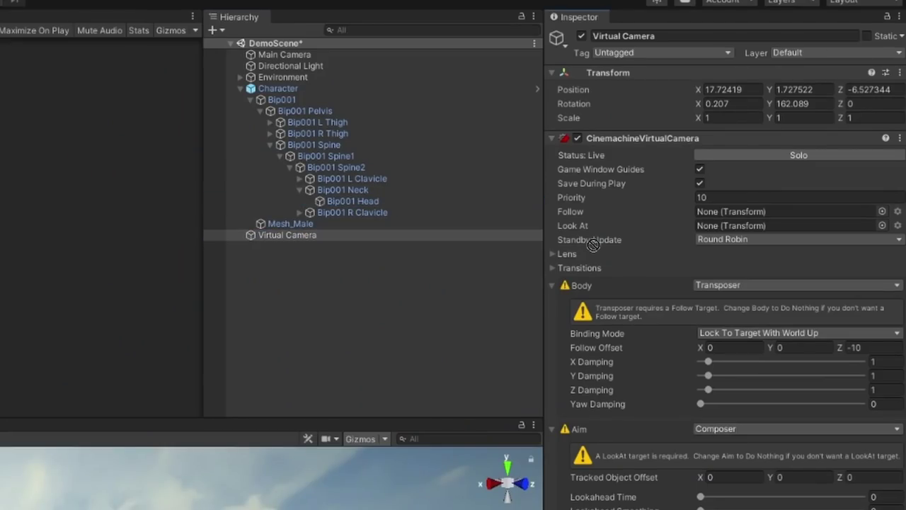
{"action": "left_click_drag", "start_coordinate": [681, 220], "coordinate": [729, 225]}
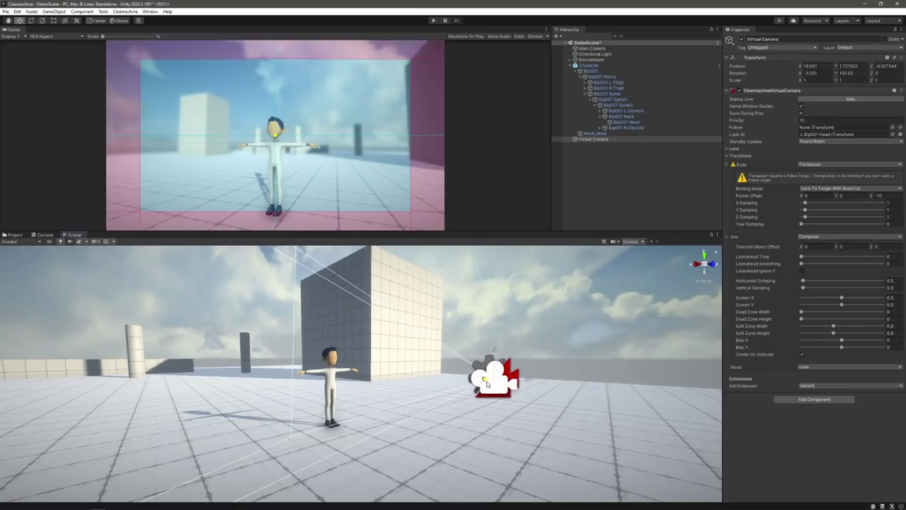
Move the virtual camera around the character and reframe its head at about Screen X 0.66 and Screen Y 0.36
{"action": "left_click_drag", "start_coordinate": [486, 383], "coordinate": [548, 390]}
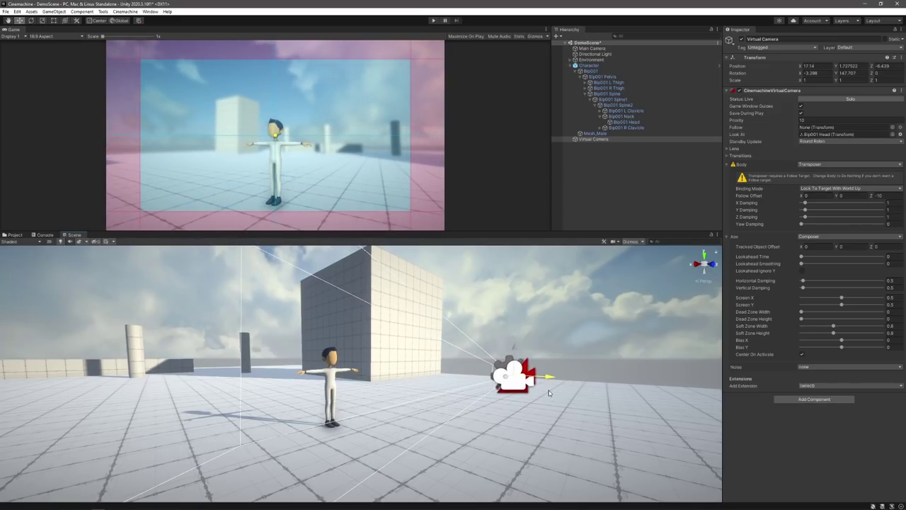
{"action": "left_click_drag", "start_coordinate": [328, 388], "coordinate": [293, 374]}
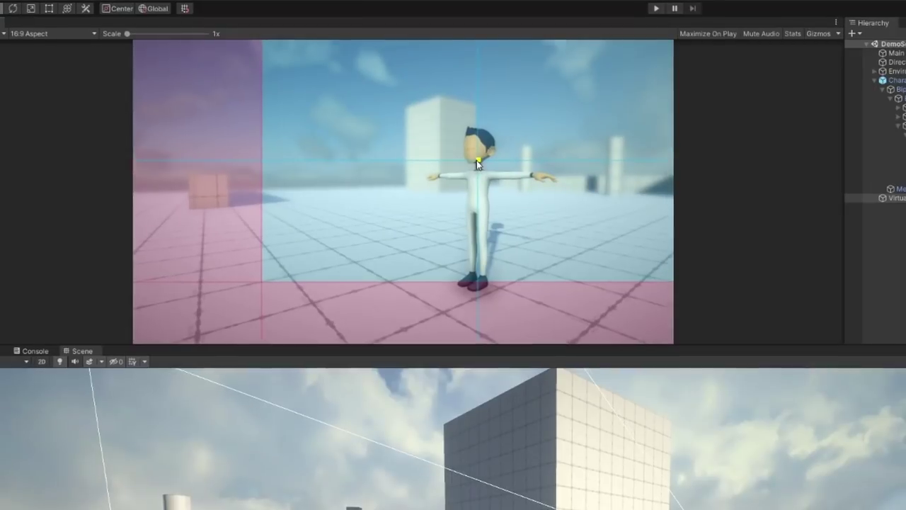
{"action": "left_click_drag", "start_coordinate": [469, 162], "coordinate": [519, 139]}
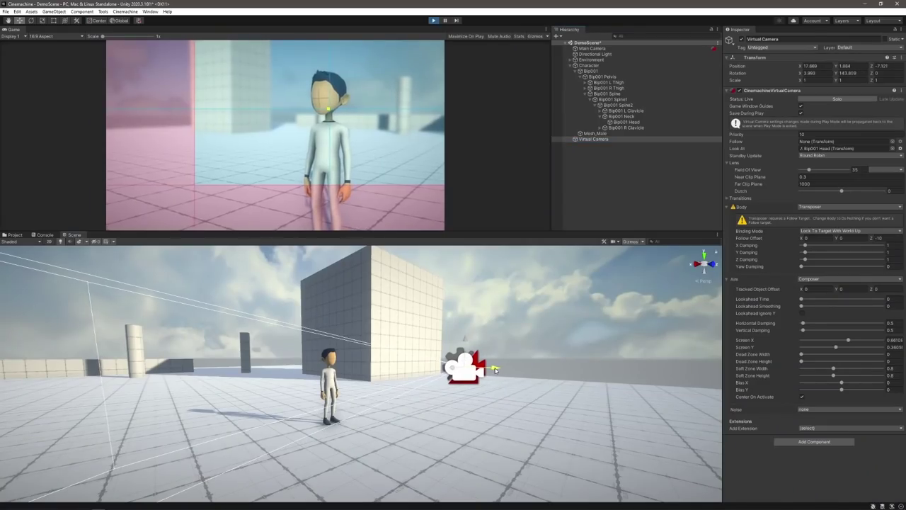
Test the head tracking in play mode by moving the virtual camera toward the character, lowering it and pulling it back
{"action": "left_click_drag", "start_coordinate": [494, 369], "coordinate": [441, 379]}
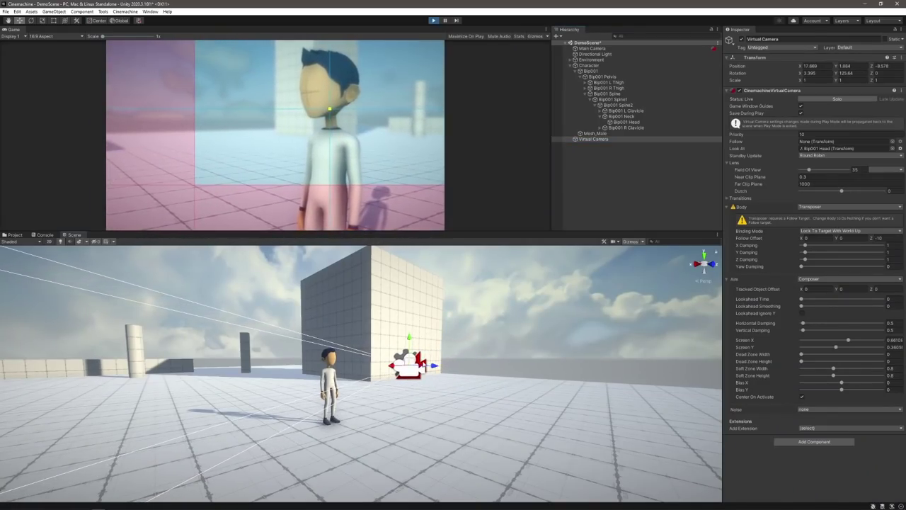
{"action": "left_click_drag", "start_coordinate": [409, 338], "coordinate": [409, 365]}
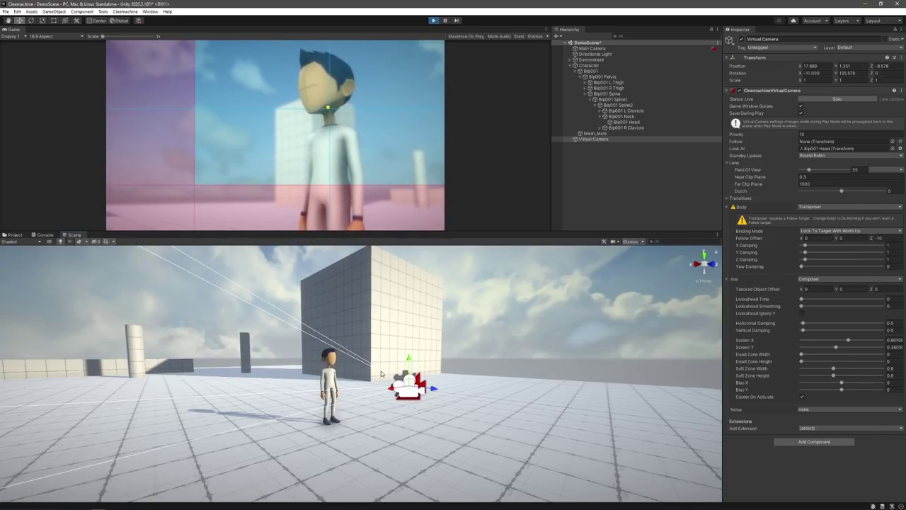
{"action": "left_click_drag", "start_coordinate": [429, 389], "coordinate": [475, 389]}
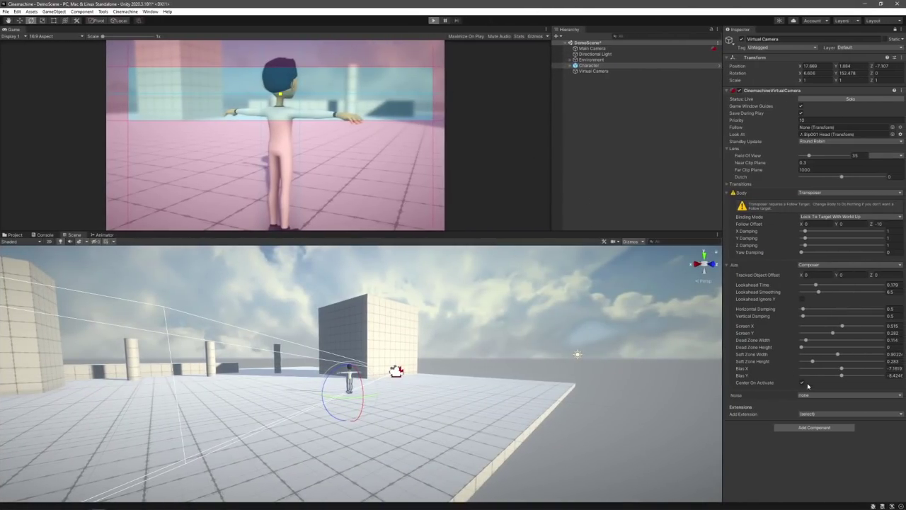
Play the walking scene and widen the virtual camera's Dead Zone Width to about 0.22
{"action": "key", "text": "ctrl+p"}
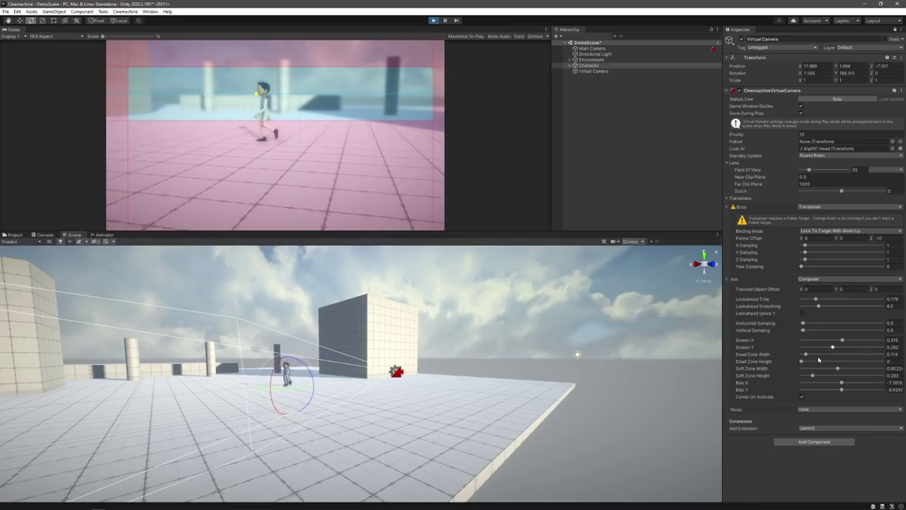
{"action": "left_click_drag", "start_coordinate": [805, 353], "coordinate": [815, 354]}
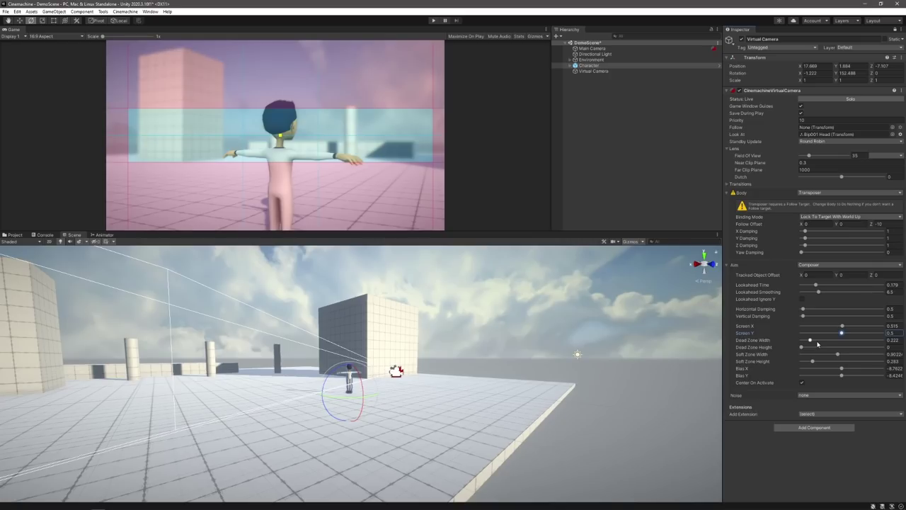
Select the virtual camera and assign Character as its Follow target
{"action": "left_click", "coordinate": [72, 284]}
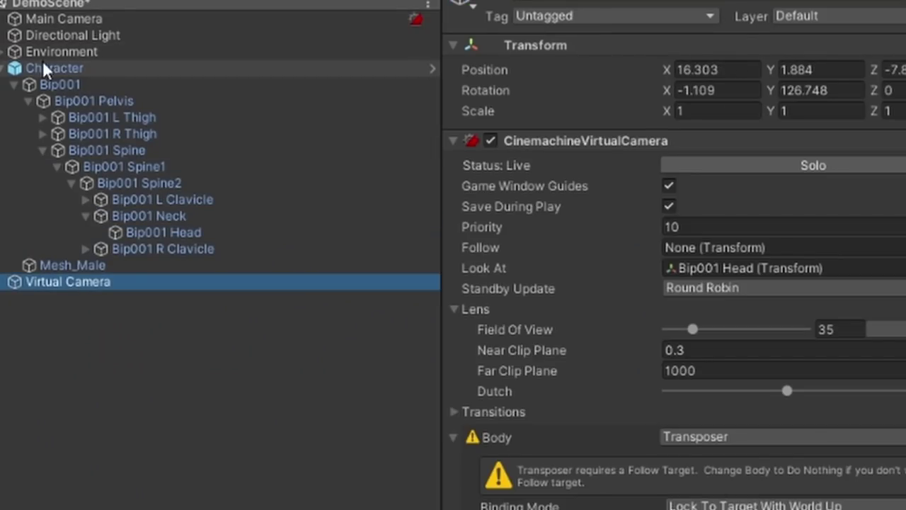
{"action": "left_click_drag", "start_coordinate": [685, 270], "coordinate": [683, 250]}
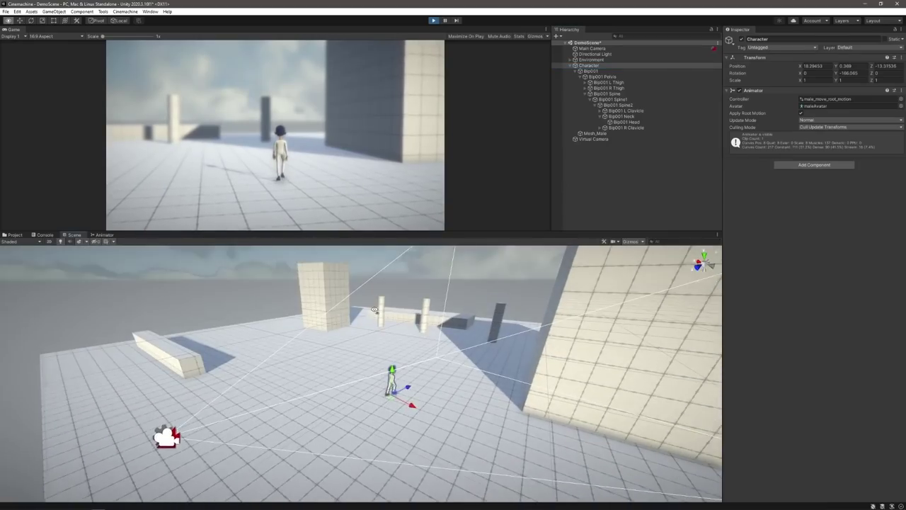
{"action": "right_click_drag", "start_coordinate": [354, 319], "coordinate": [387, 320]}
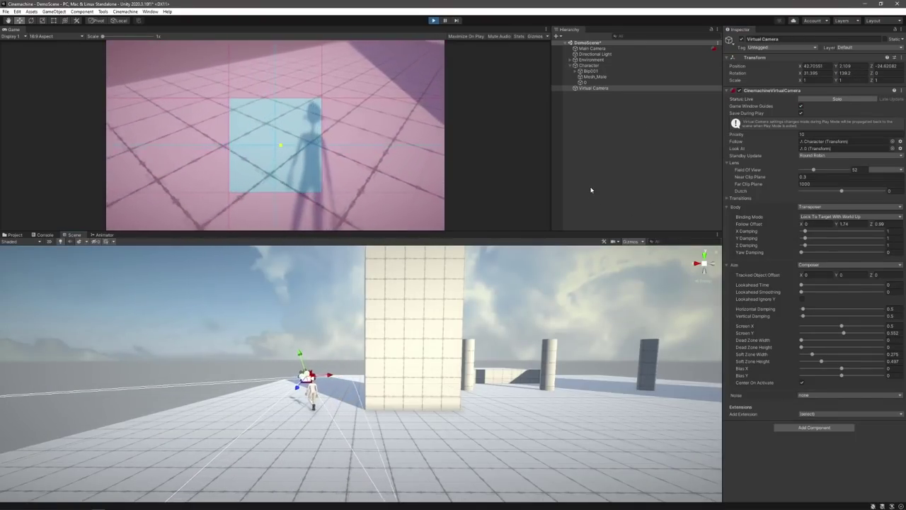
{"action": "left_click", "coordinate": [588, 206]}
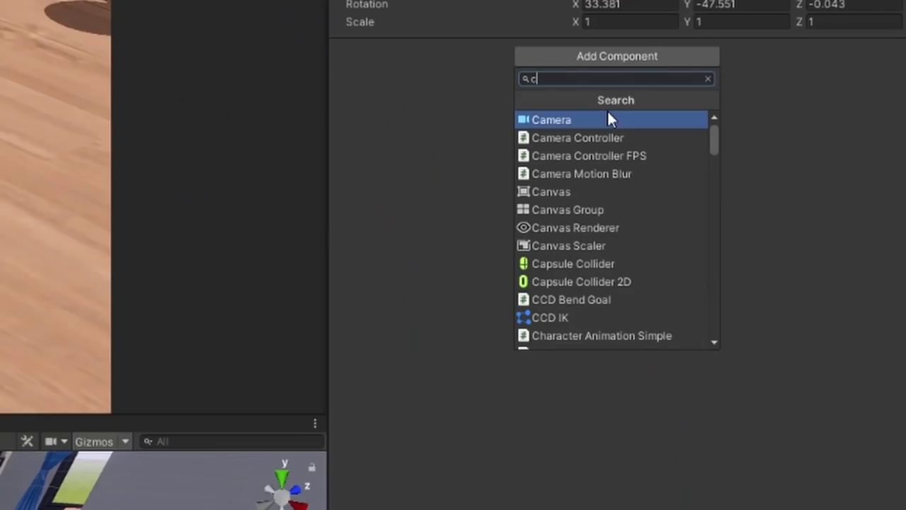
Search the components for "clear" and add CinemachineClearShot to the selected object
{"action": "type", "text": "lear"}
{"action": "key", "text": "Return"}
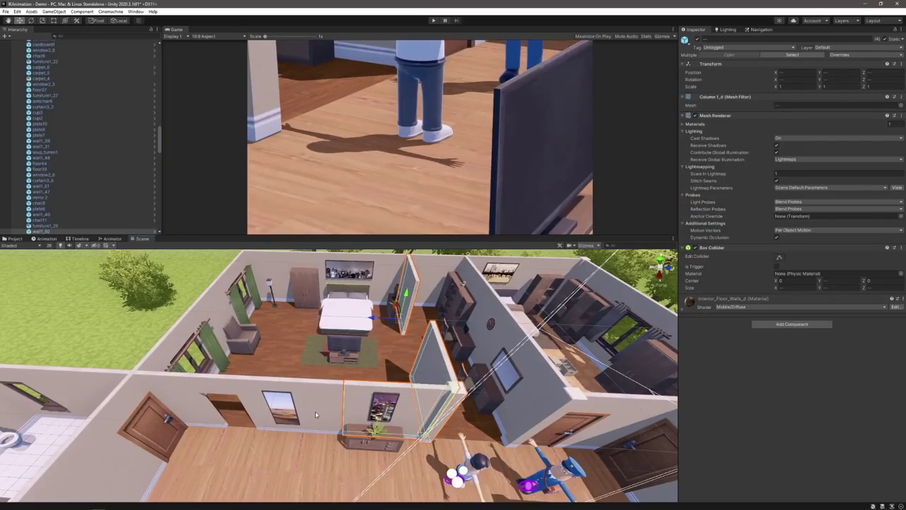
Assign the selected interior wall objects to the layer 8: Walls
{"action": "left_click", "coordinate": [847, 48]}
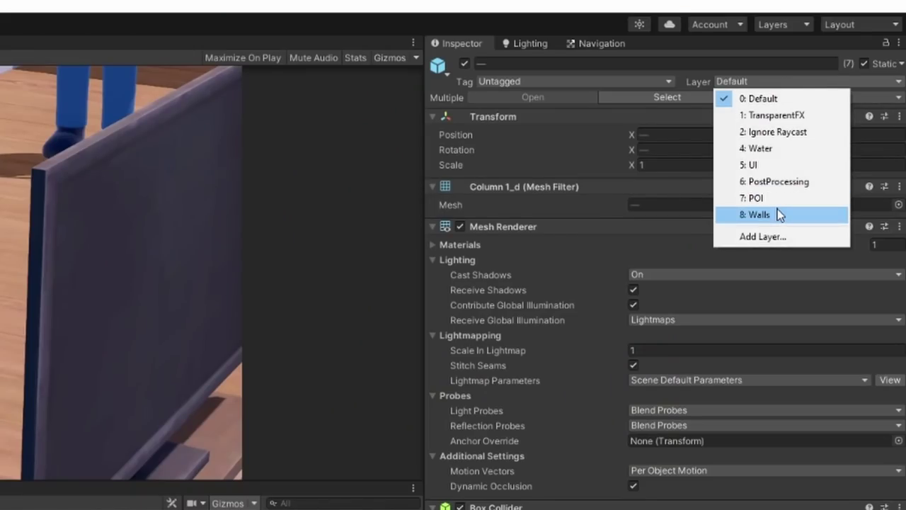
{"action": "left_click", "coordinate": [777, 213]}
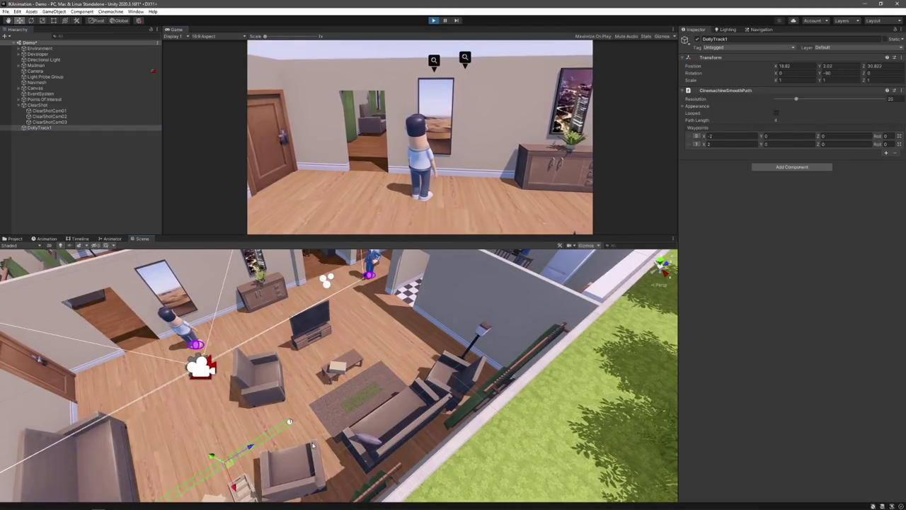
{"action": "left_click_drag", "start_coordinate": [313, 445], "coordinate": [213, 319], "text": "alt"}
{"action": "scroll", "coordinate": [377, 395], "scroll_direction": "up", "scroll_amount": 5}
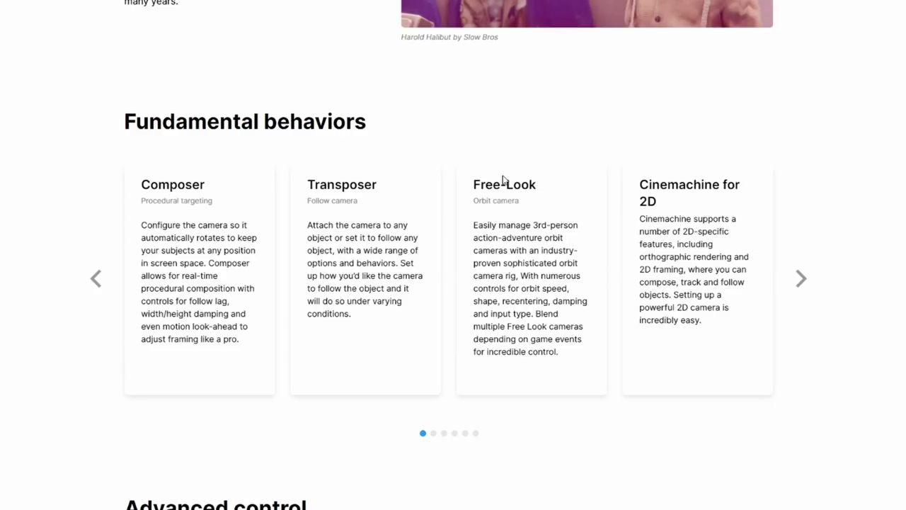
Look through the Fundamental behaviors cards on the Cinemachine web page and skip ahead in the "Using Cinemachine: Getting Started" video
{"action": "left_click", "coordinate": [807, 282]}
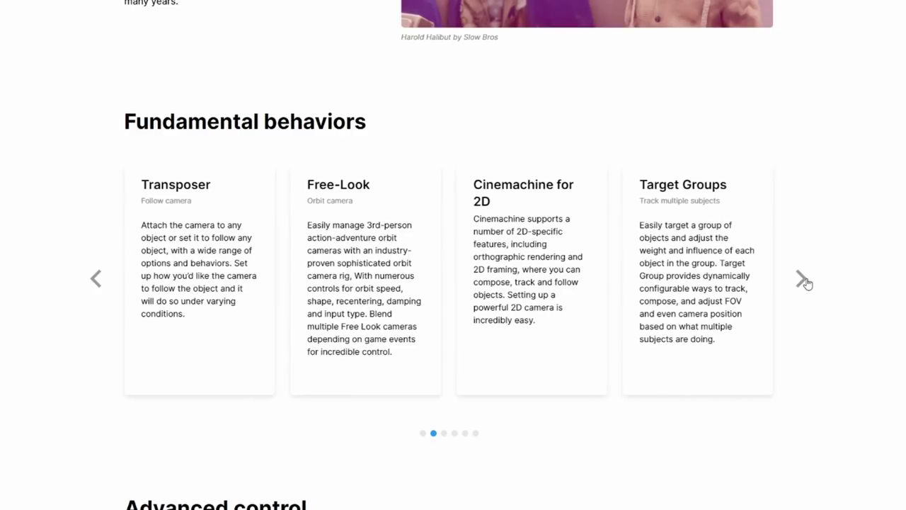
{"action": "left_click", "coordinate": [806, 282]}
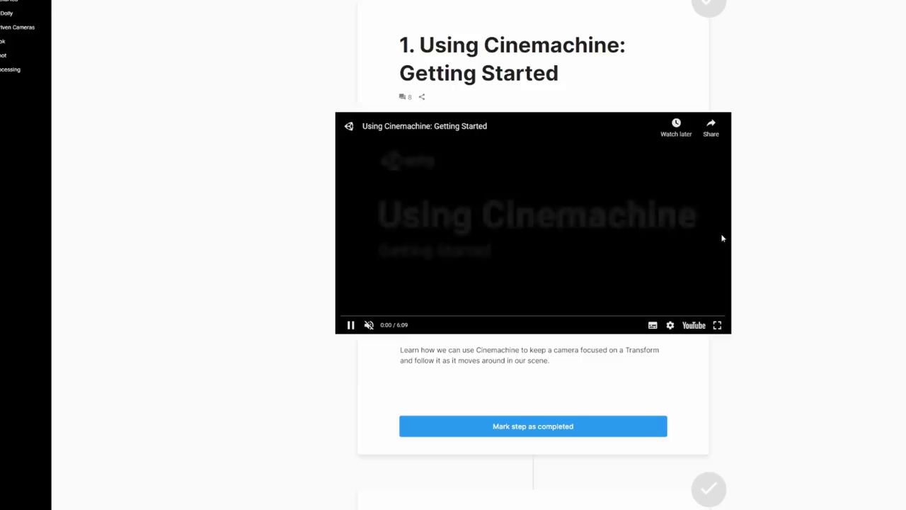
{"action": "left_click", "coordinate": [400, 316]}
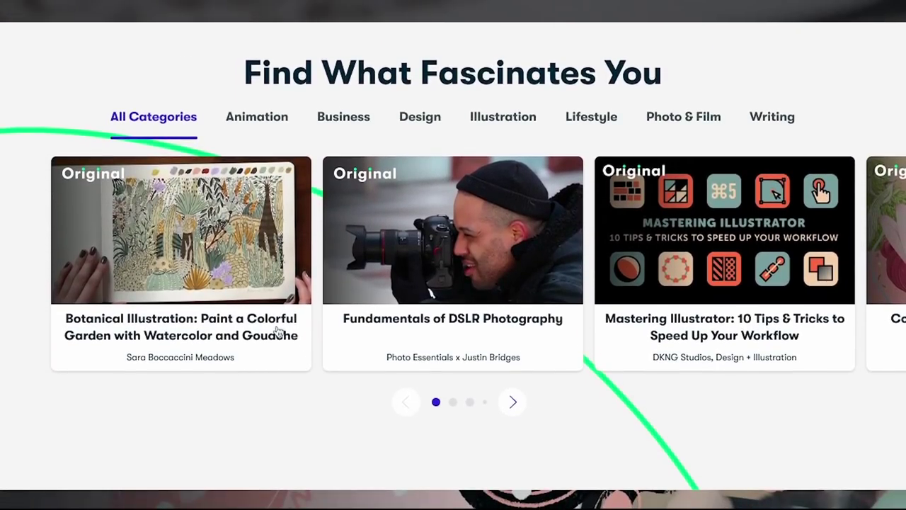
On Skillshare, open the Botanical Illustration class and look through the Cinematography class results
{"action": "mouse_move", "coordinate": [229, 269]}
{"action": "left_click", "coordinate": [211, 246]}
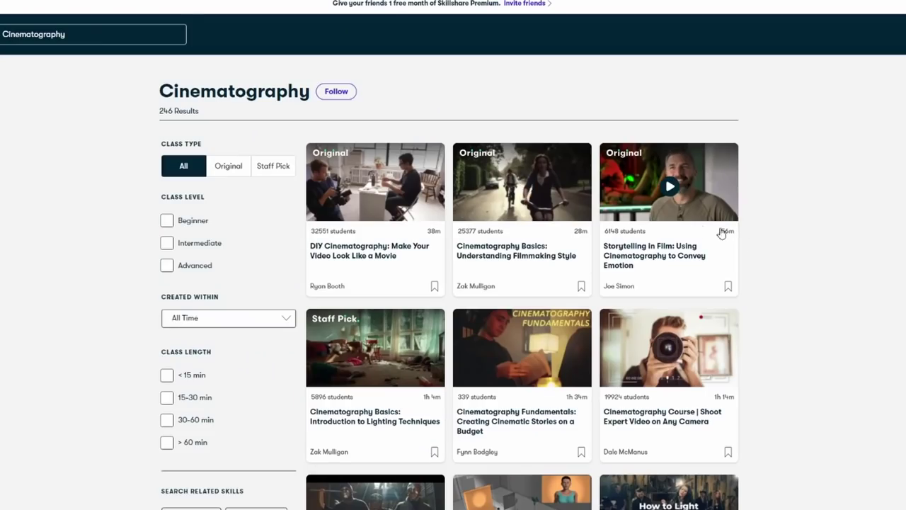
{"action": "scroll", "coordinate": [521, 283], "scroll_direction": "down", "scroll_amount": 6}
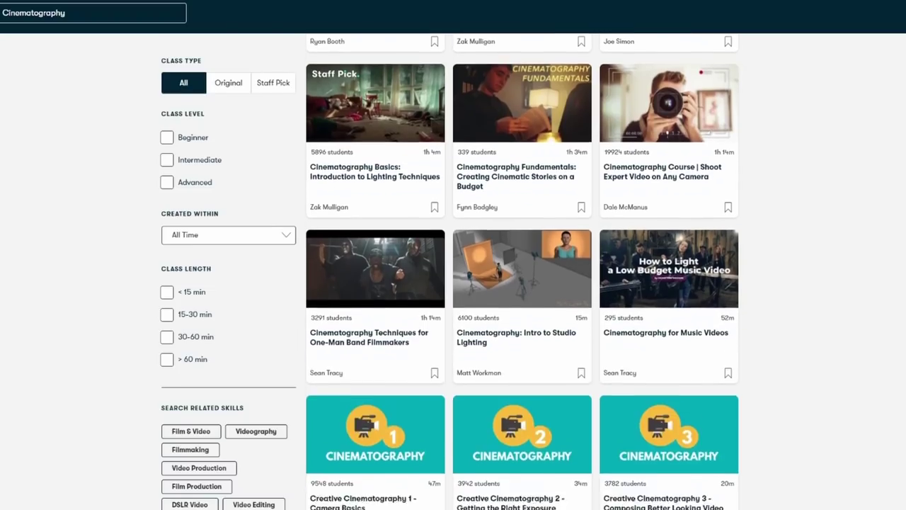
{"action": "scroll", "coordinate": [522, 271], "scroll_direction": "down", "scroll_amount": 6}
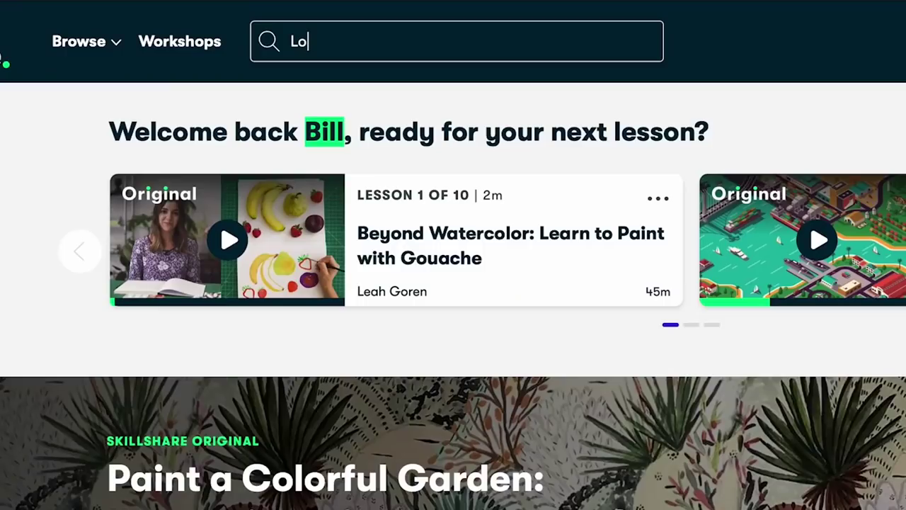
Search Skillshare for "Logo Design" and open the class on secrets of shape, type and color
{"action": "type", "text": "go Design"}
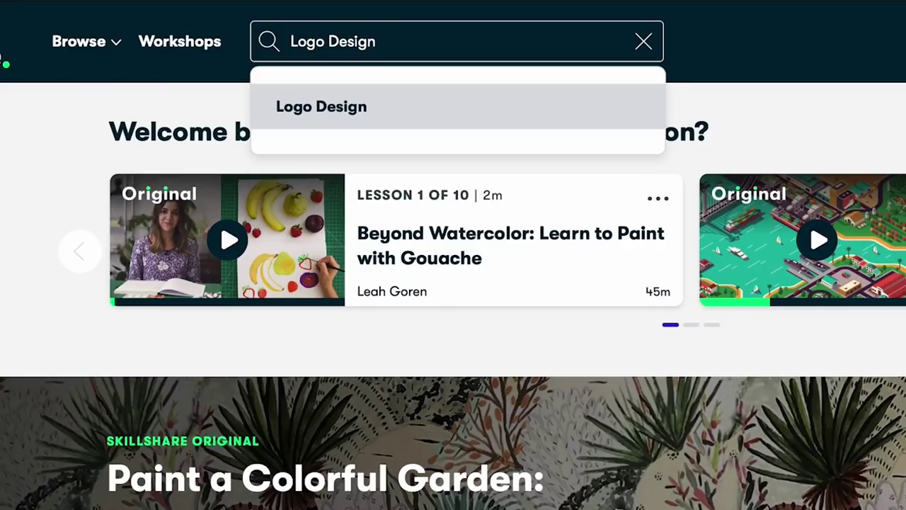
{"action": "left_click", "coordinate": [403, 113]}
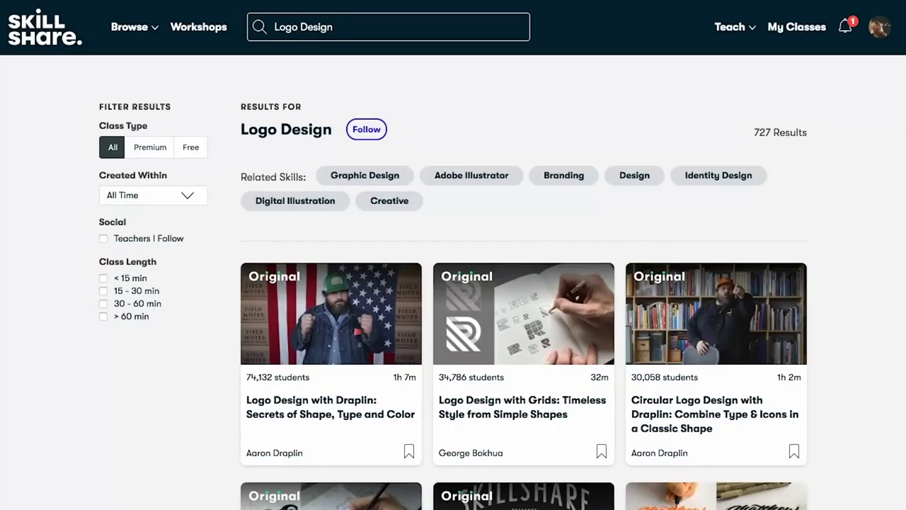
{"action": "left_click", "coordinate": [323, 416]}
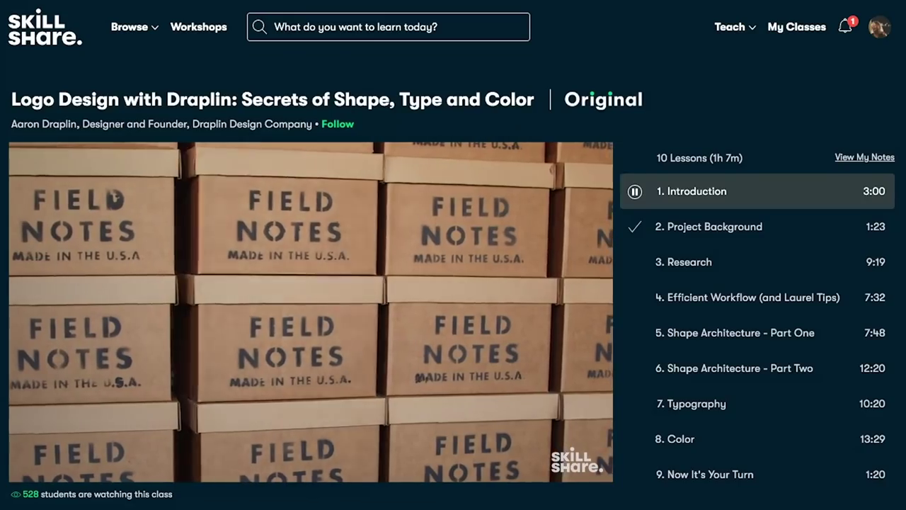